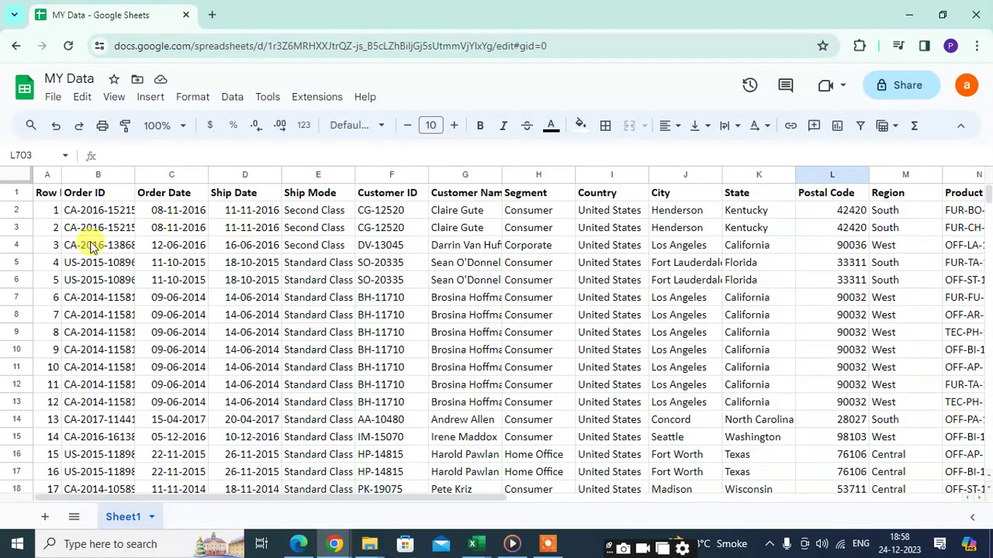
# - Select the whole order table A1:U695 on Sheet1, headers through the last row
pyautogui.click(44, 214)
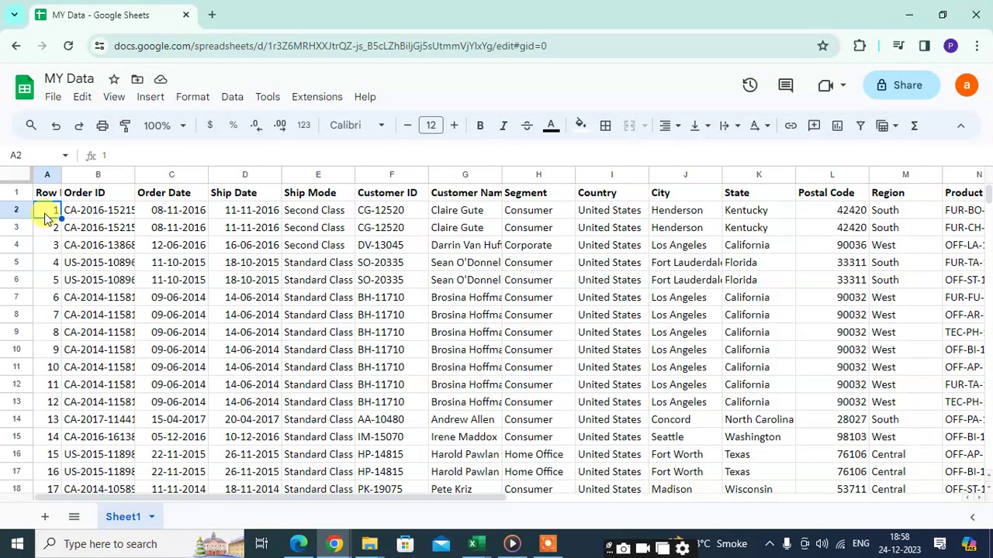
pyautogui.hotkey('ctrl', 'shift', 'Down')
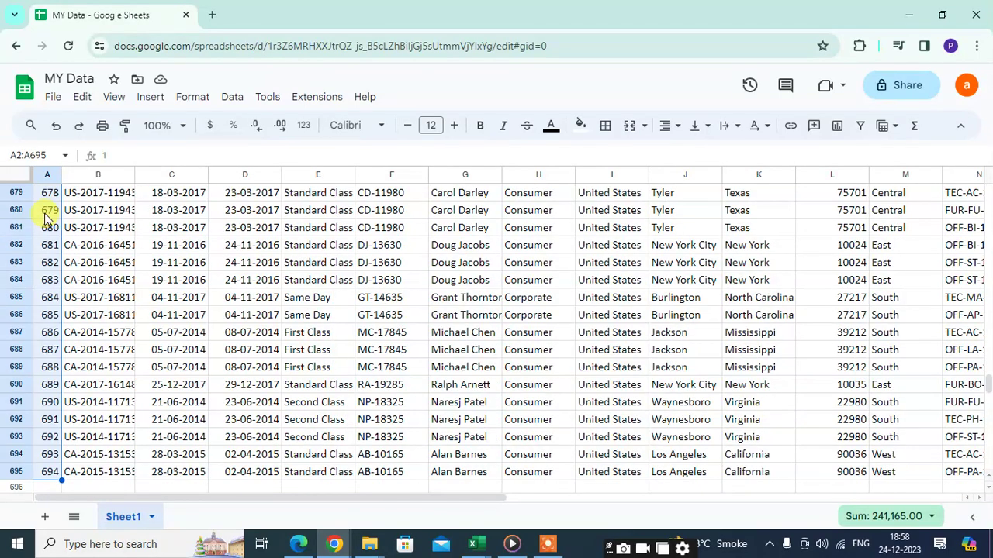
pyautogui.press('pageup')
pyautogui.press('pageup')
pyautogui.press('pageup')
pyautogui.press('pageup')
pyautogui.press('pageup')
pyautogui.press('pageup')
pyautogui.press('pageup')
pyautogui.press('pageup')
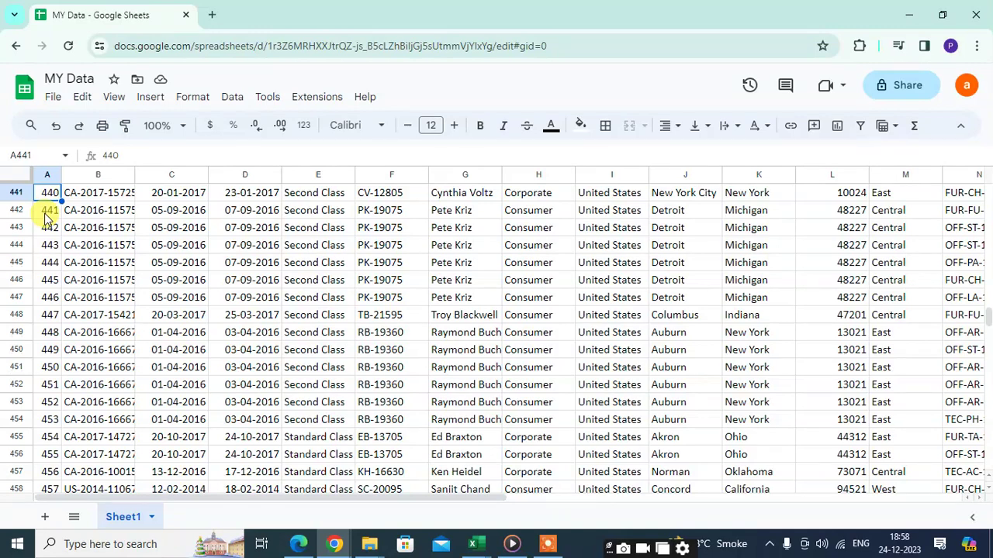
pyautogui.hotkey('ctrl', 'Home')
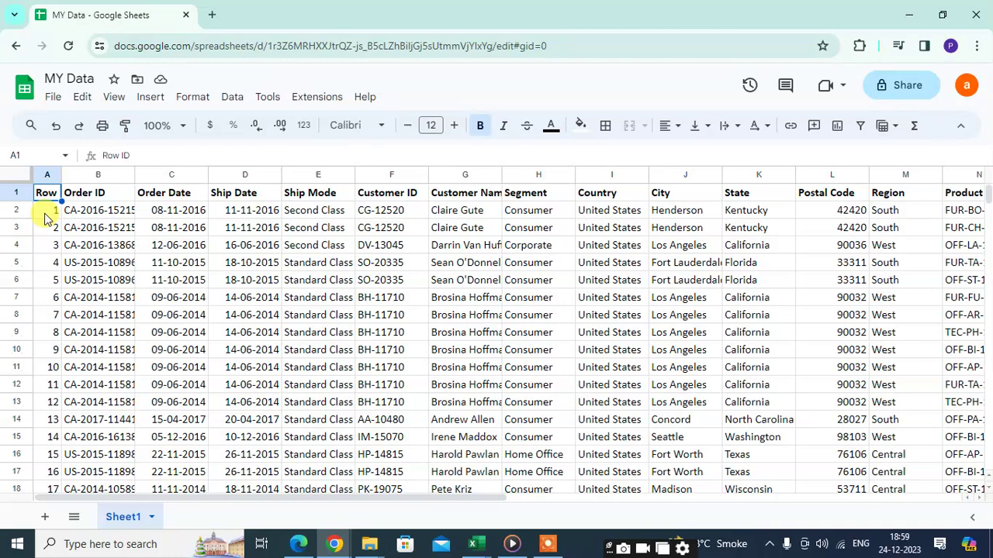
pyautogui.hotkey('ctrl', 'shift', 'Right')
pyautogui.hotkey('ctrl', 'shift', 'Down')
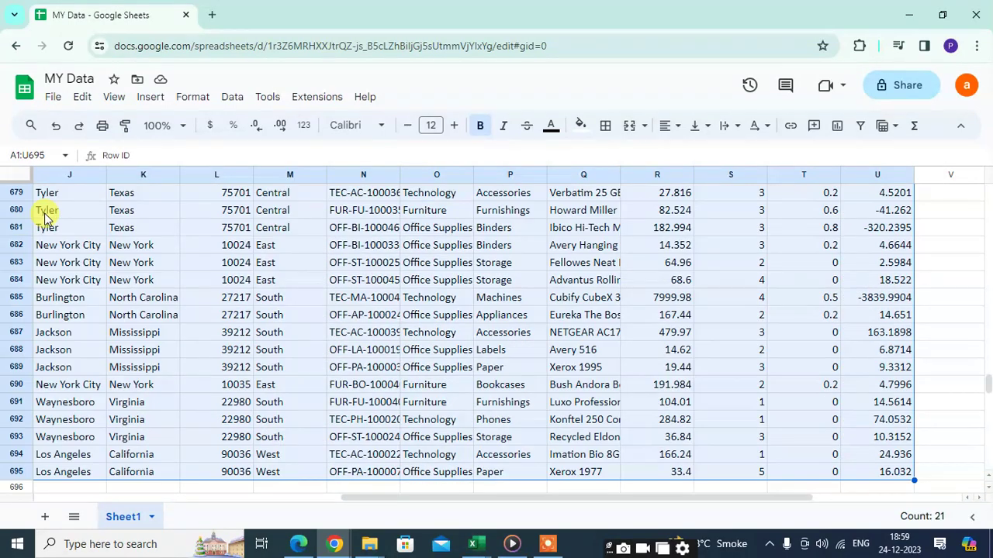
# - Insert a pivot table from Sheet1!A1:U695 on a new sheet
pyautogui.click(148, 97)
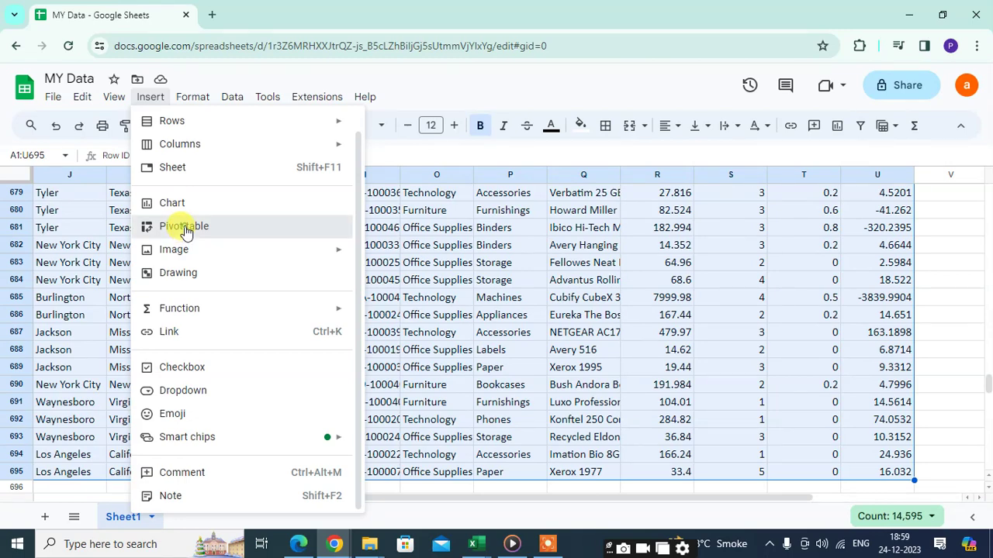
pyautogui.click(185, 229)
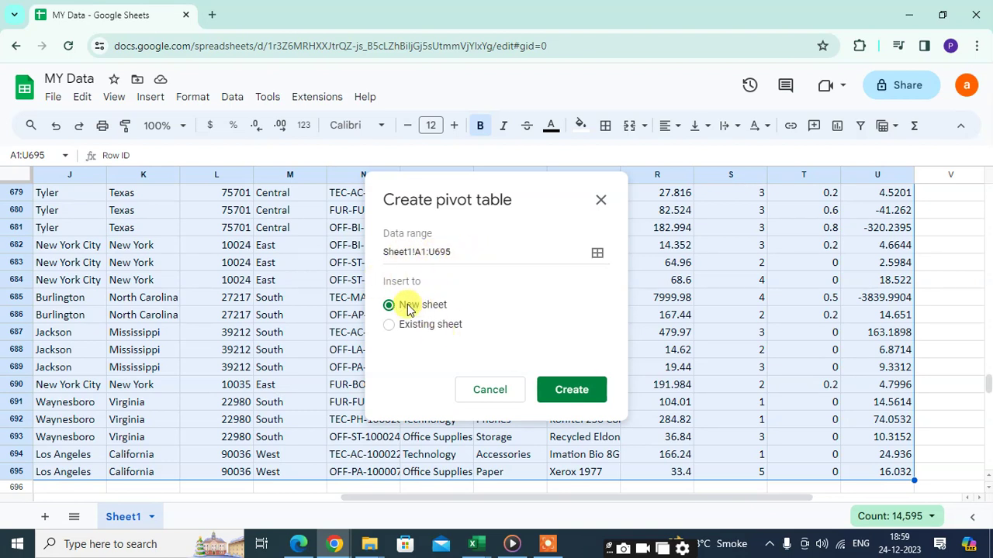
pyautogui.click(573, 391)
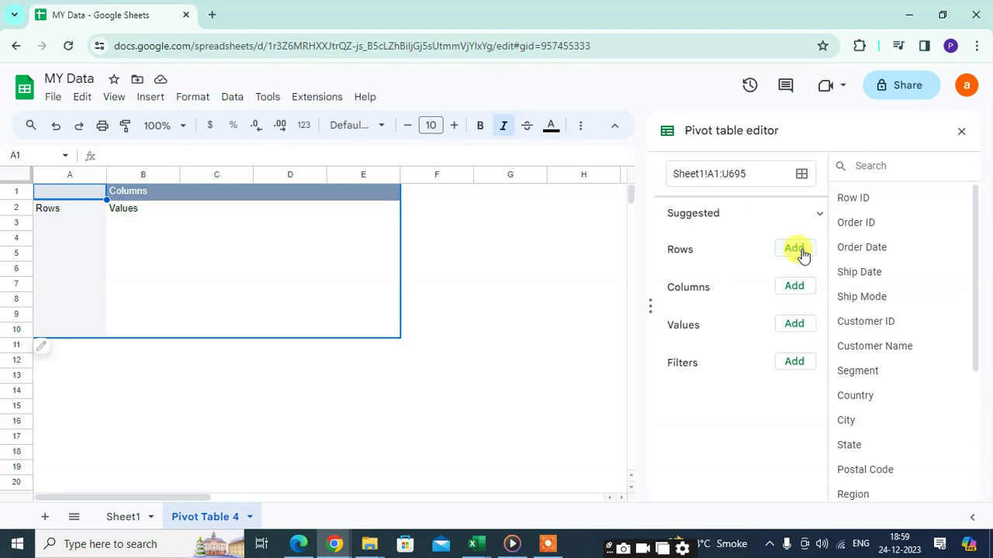
# - Put City in the pivot rows and SUM of Sales in the values
pyautogui.click(794, 249)
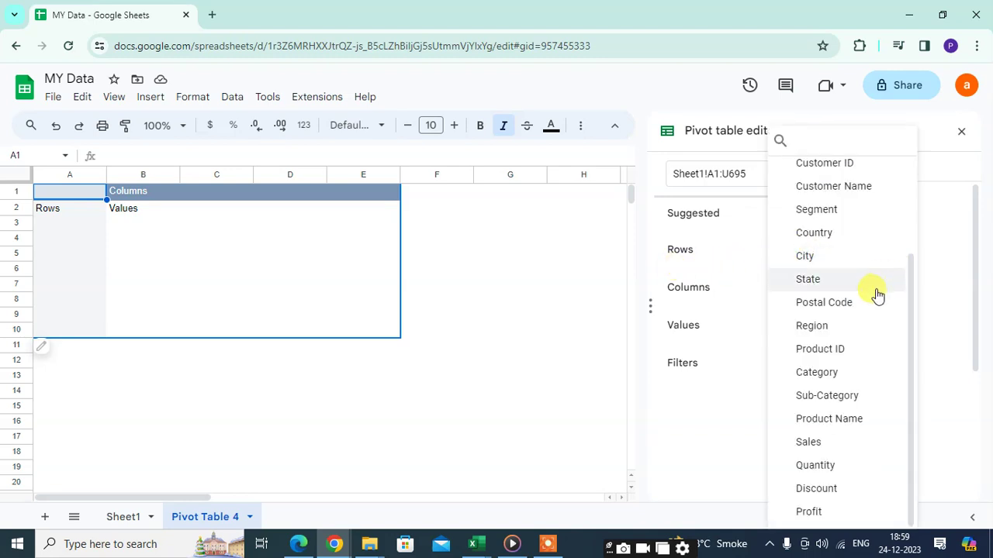
pyautogui.click(833, 259)
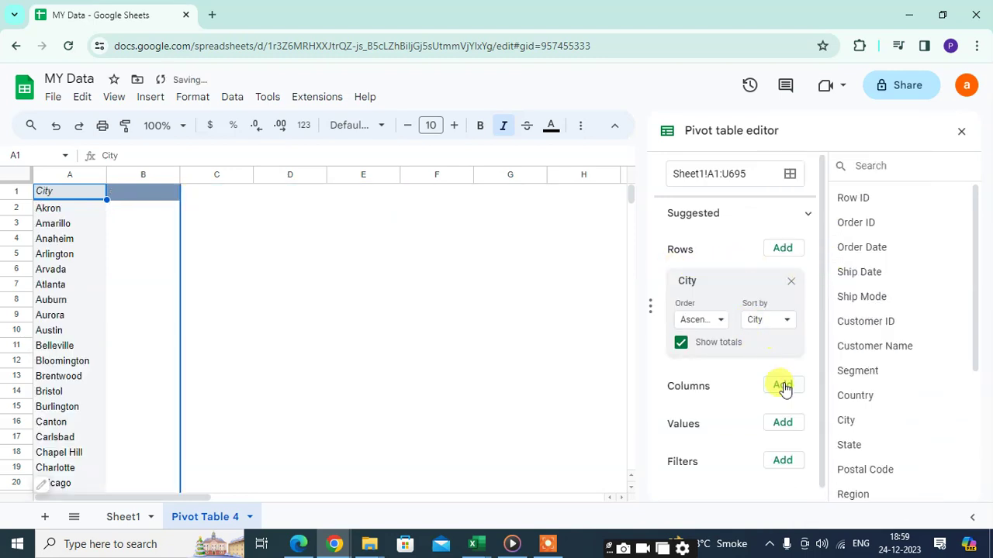
pyautogui.click(784, 425)
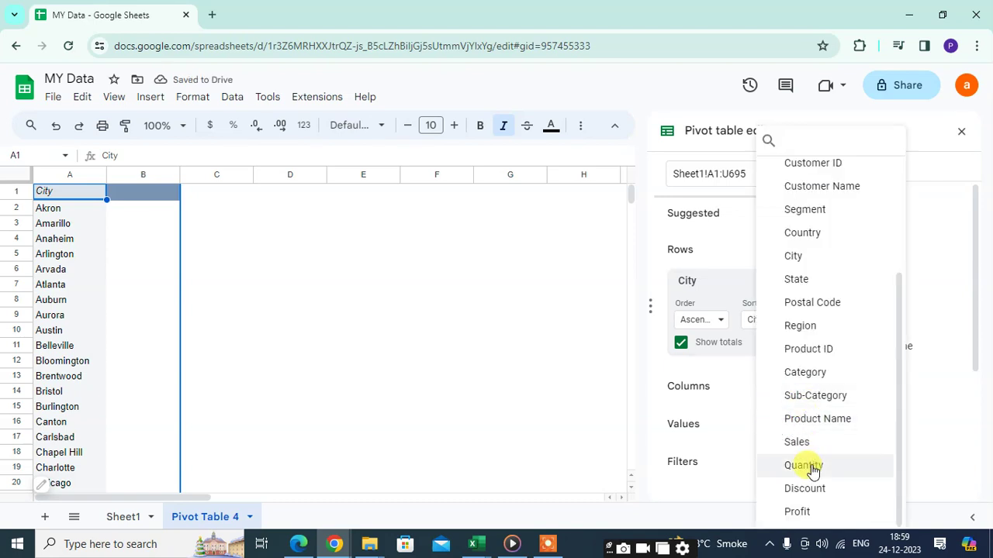
pyautogui.click(808, 444)
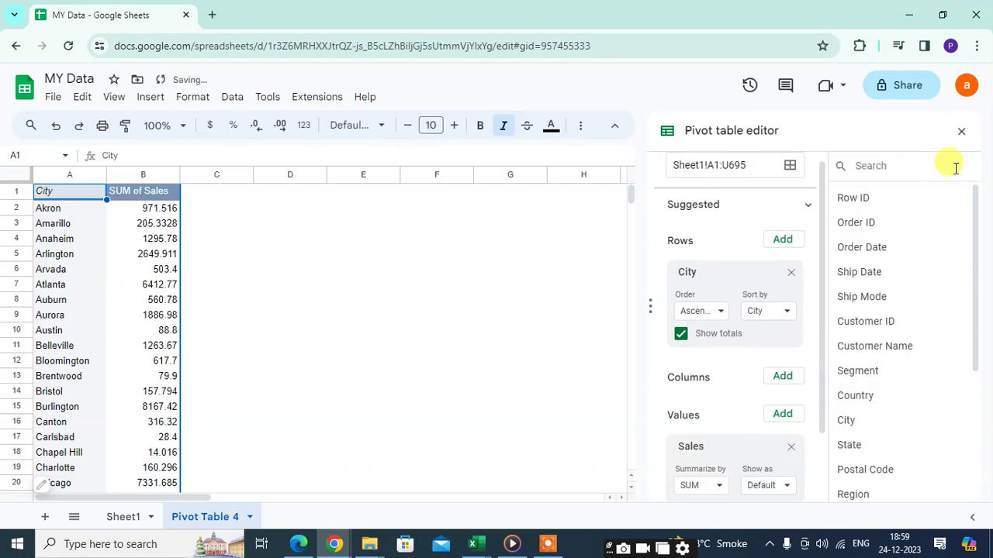
pyautogui.click(960, 132)
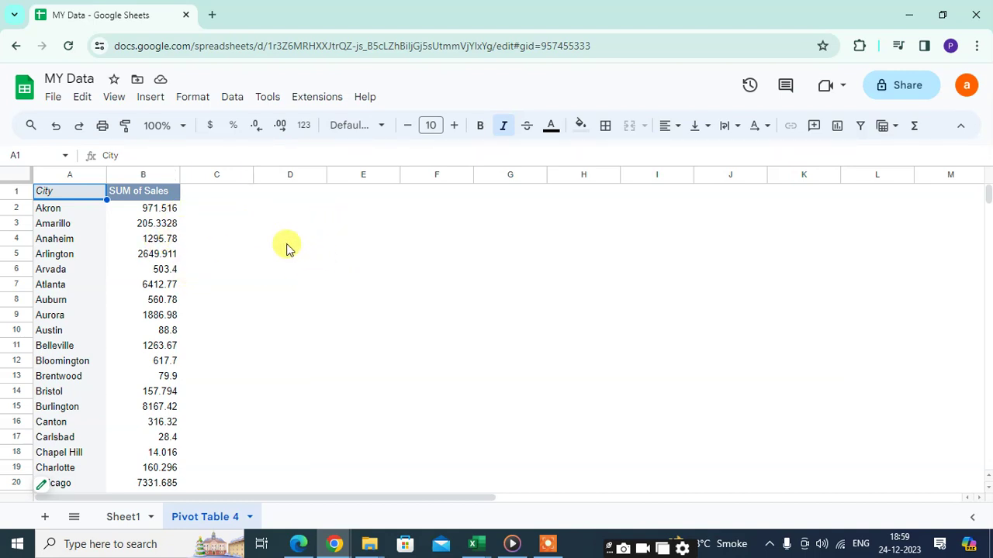
# - Add a slicer on the pivot sheet using data range Sheet1!A1:U695
pyautogui.click(318, 254)
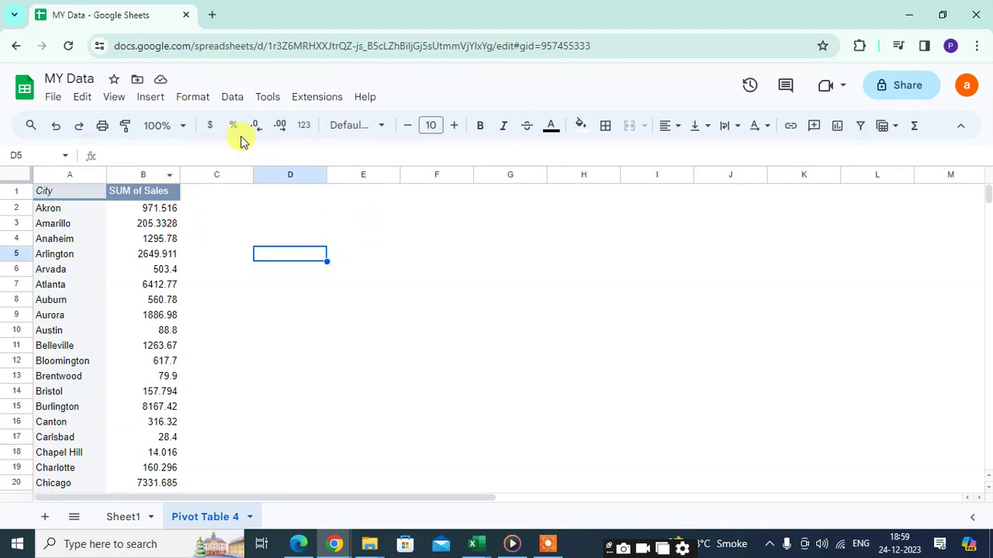
pyautogui.click(235, 100)
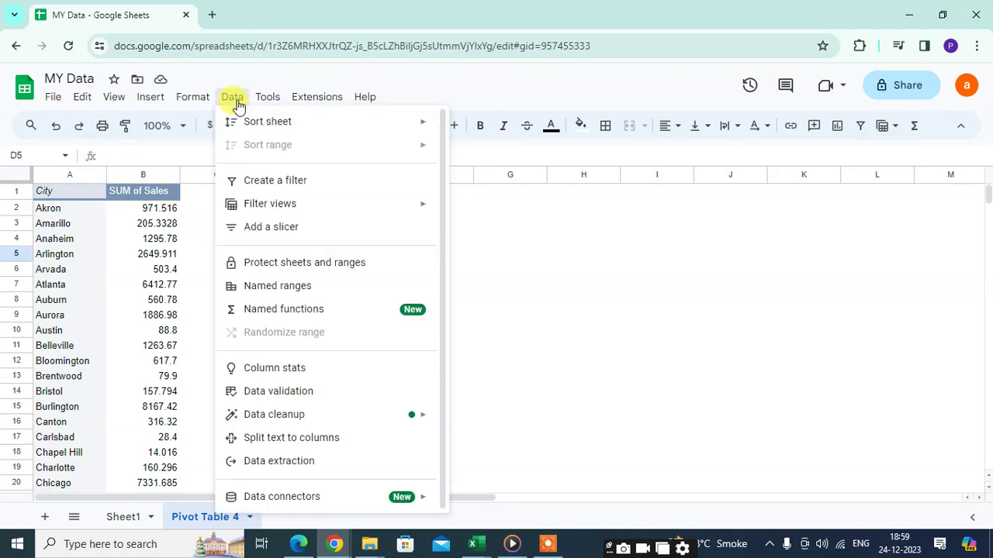
pyautogui.click(278, 227)
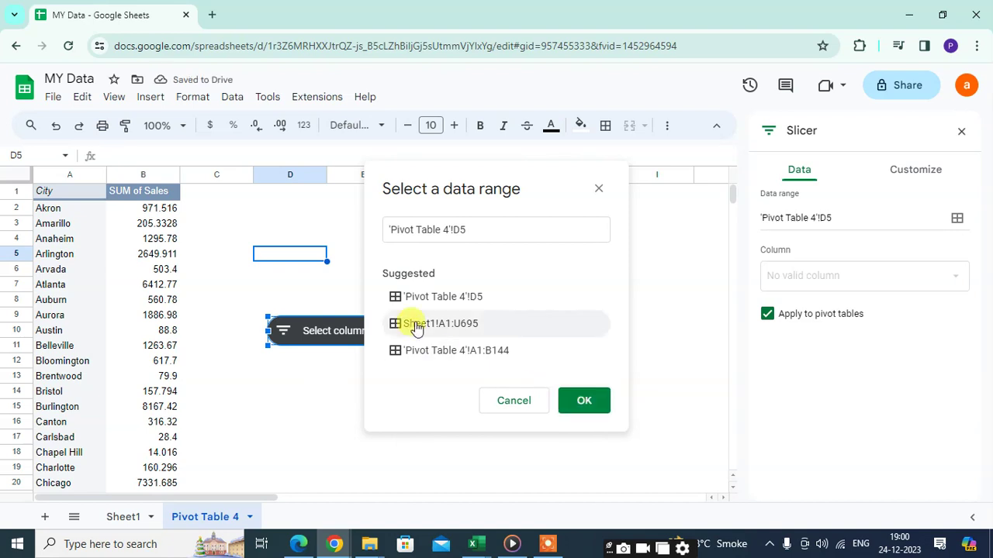
pyautogui.click(467, 329)
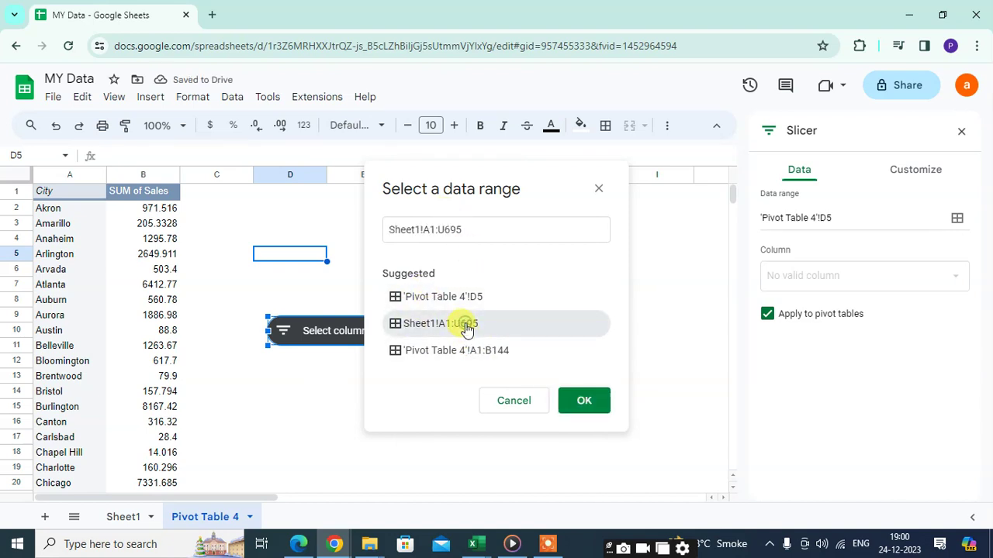
pyautogui.click(587, 403)
# - Move the slicer up beside the pivot table and set it to filter by City
pyautogui.moveTo(421, 335)
pyautogui.mouseDown()
pyautogui.moveTo(404, 240)
pyautogui.moveTo(422, 207)
pyautogui.mouseUp()
pyautogui.click(407, 301)
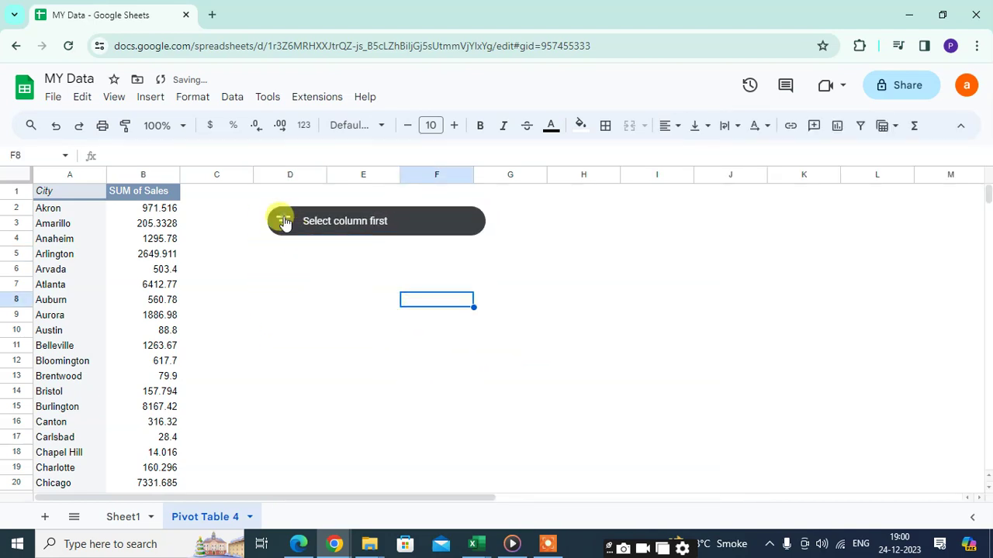
pyautogui.click(284, 222)
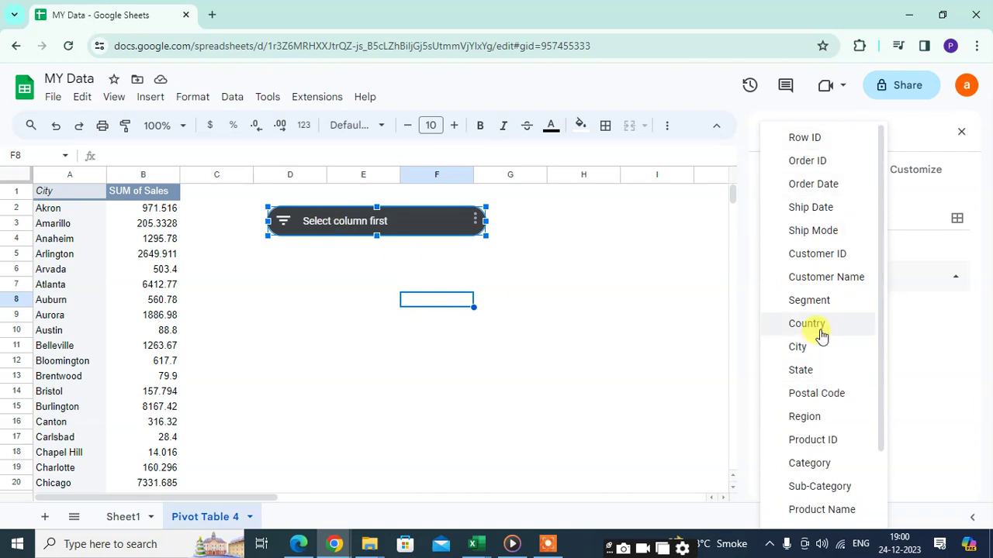
pyautogui.click(838, 348)
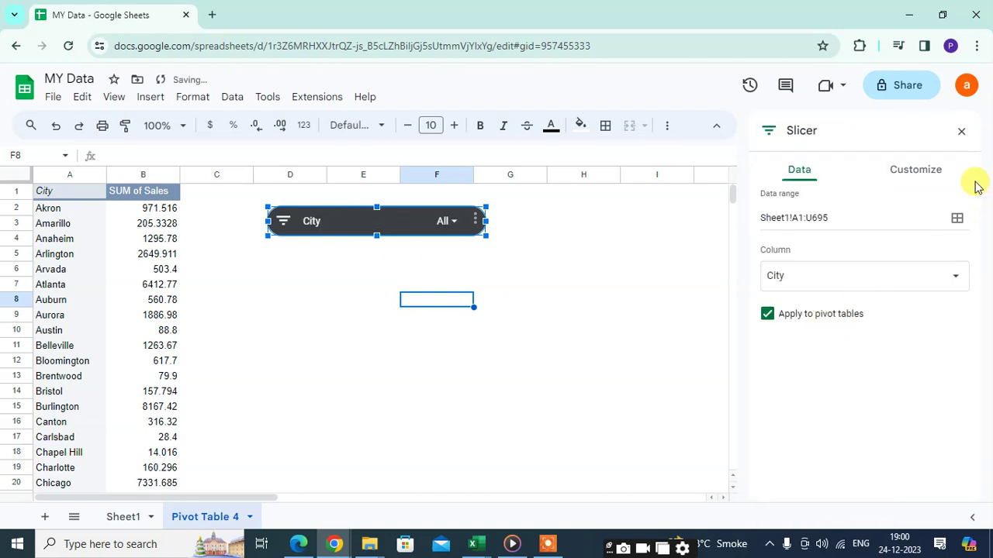
pyautogui.click(964, 132)
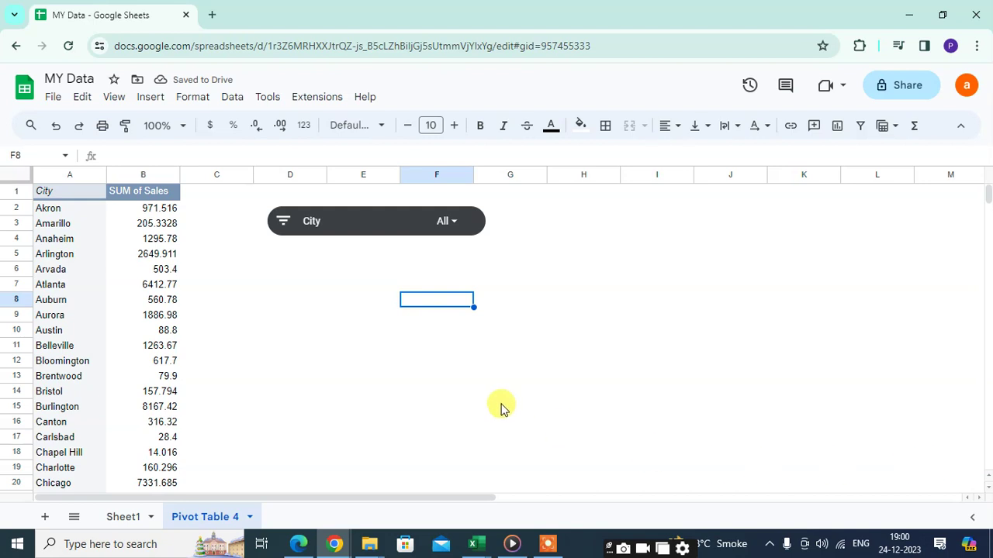
# - Filter the City slicer to Anaheim only
pyautogui.click(282, 221)
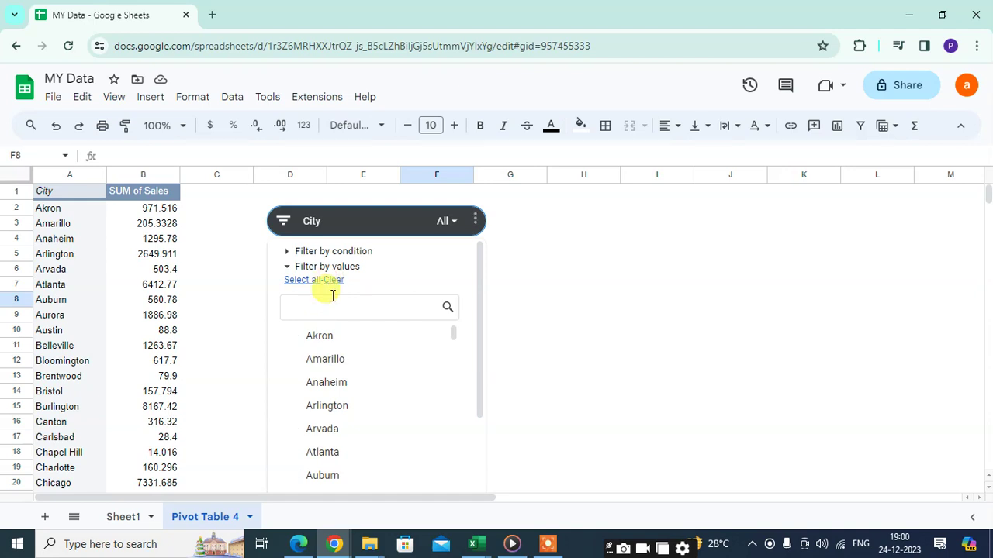
pyautogui.click(323, 381)
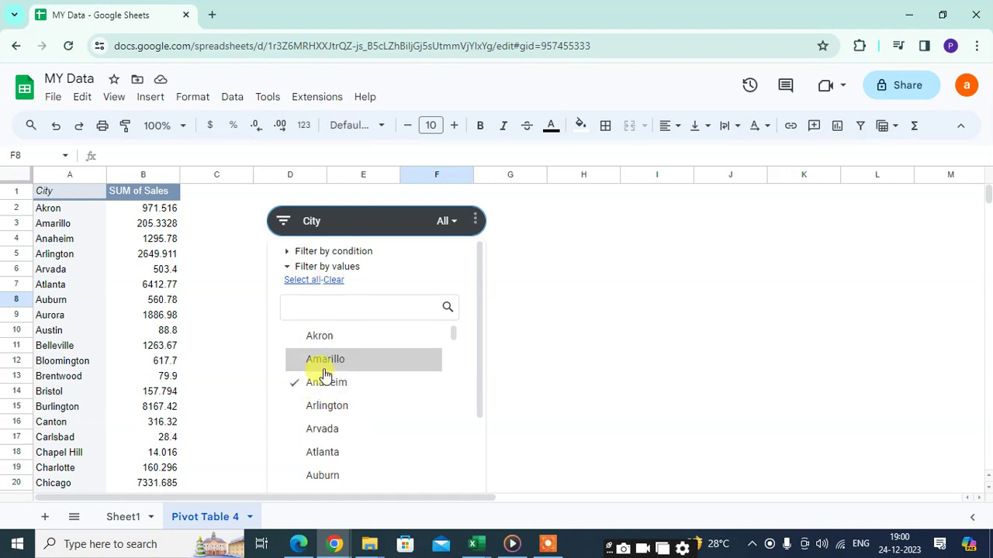
pyautogui.moveTo(481, 310); pyautogui.dragTo(473, 515)
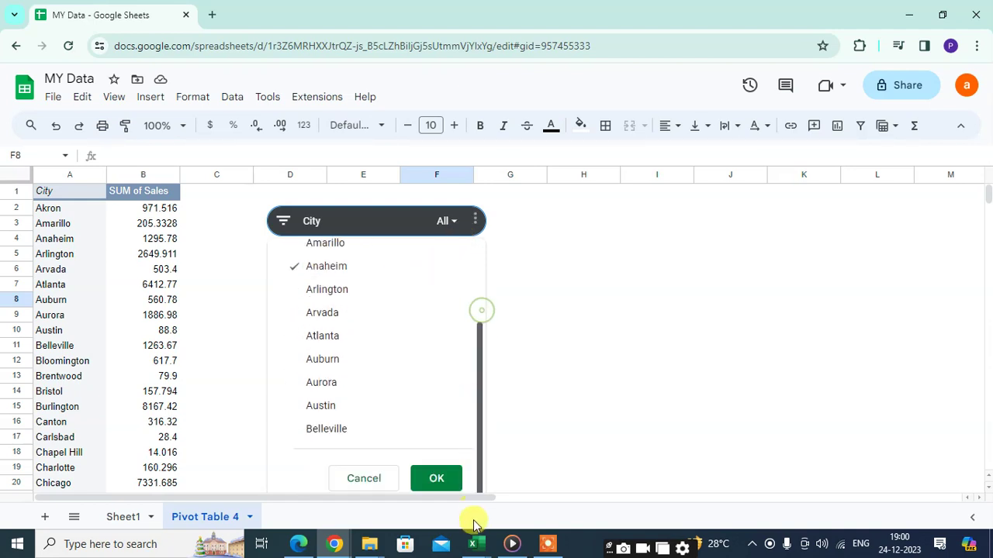
pyautogui.click(436, 477)
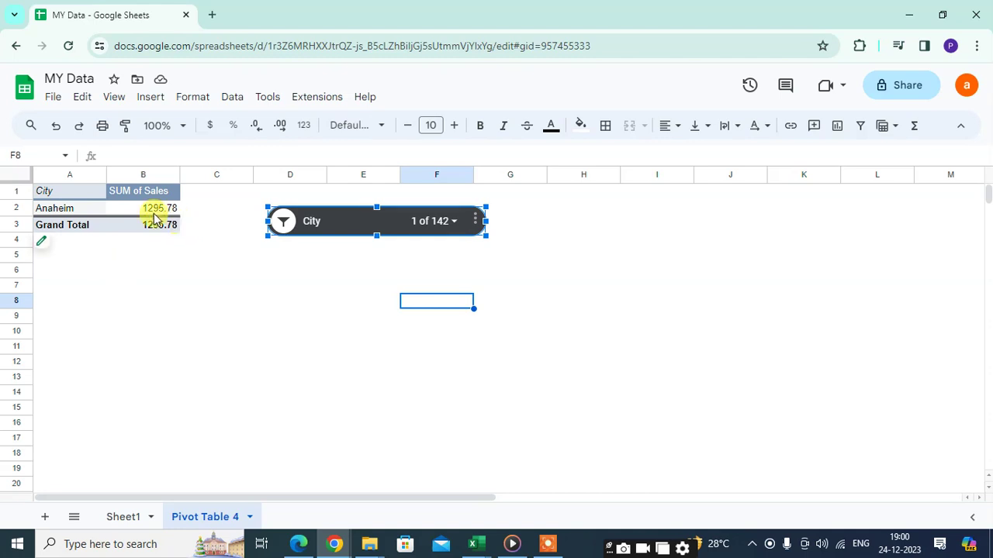
# - Refilter the City slicer to Denver, Des Moines and Detroit, totalling 4780.037
pyautogui.click(284, 223)
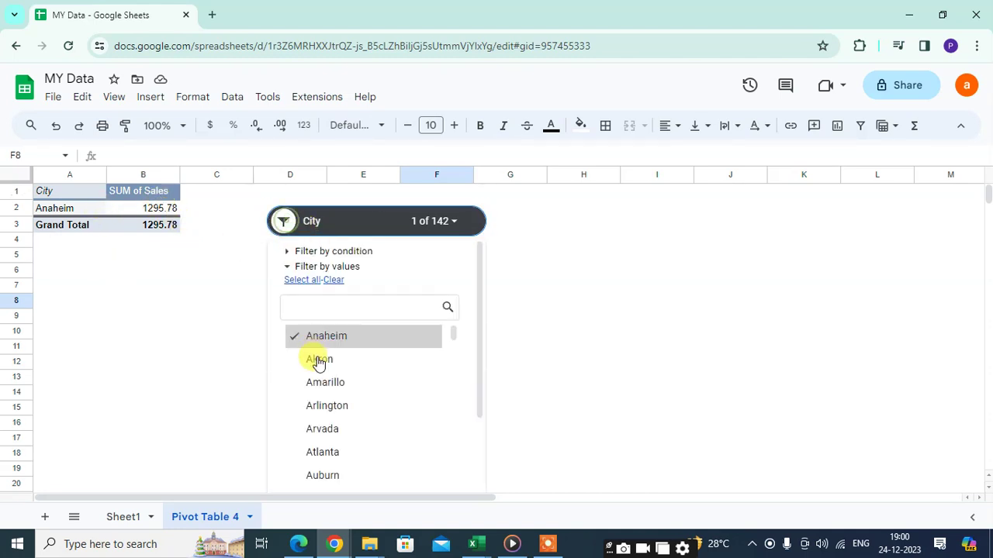
pyautogui.click(332, 280)
pyautogui.scroll(-10, 326, 427)
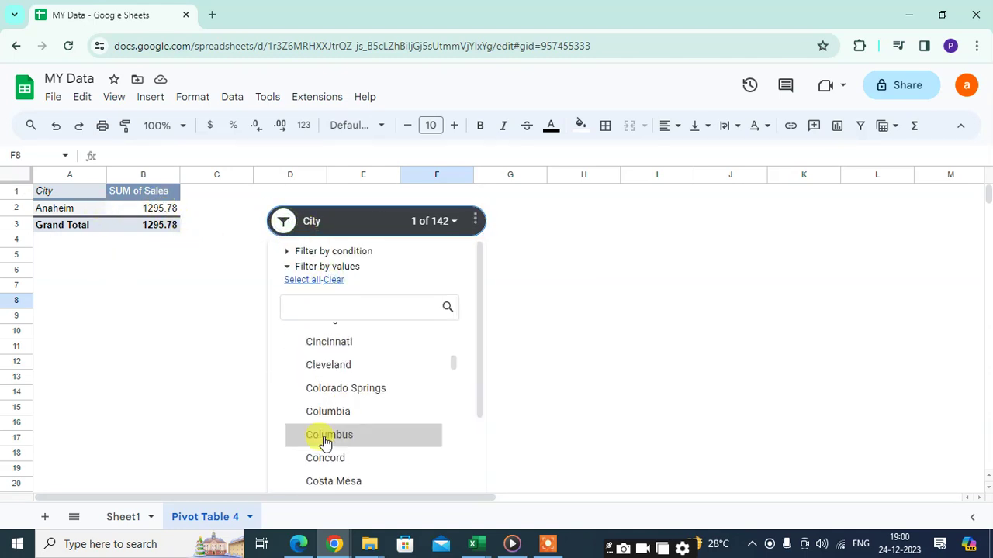
pyautogui.scroll(-5, 339, 432)
pyautogui.click(349, 380)
pyautogui.click(334, 355)
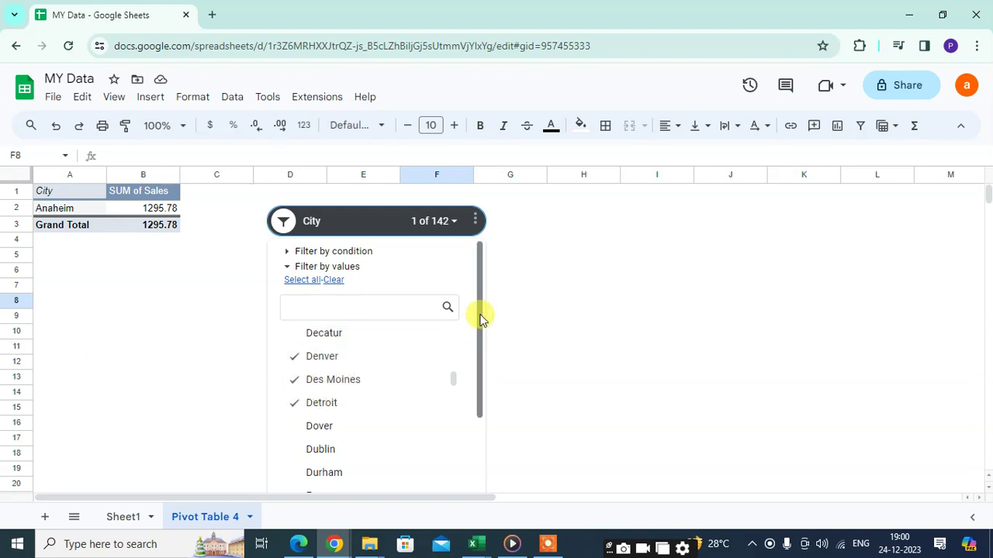
pyautogui.moveTo(478, 315); pyautogui.dragTo(475, 553)
pyautogui.click(438, 486)
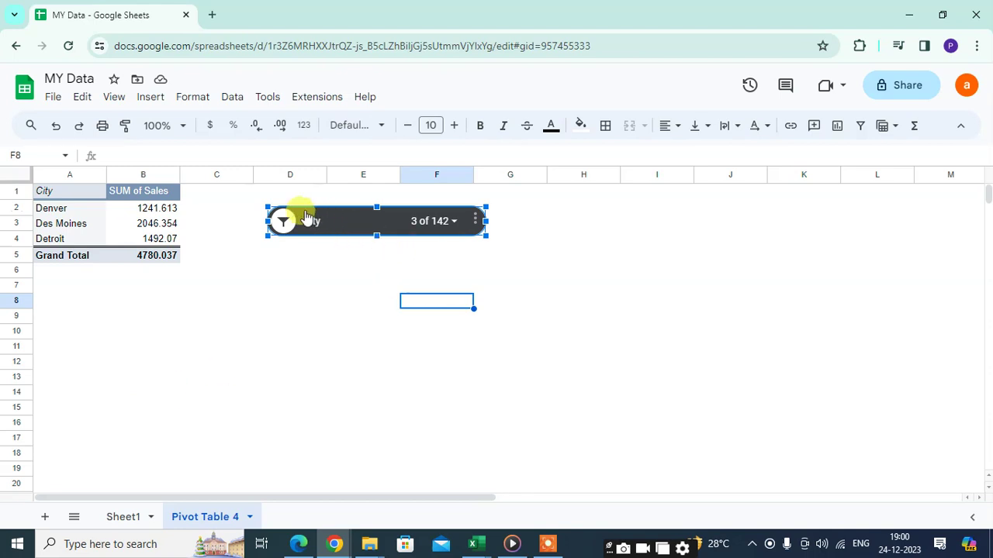
pyautogui.click(283, 221)
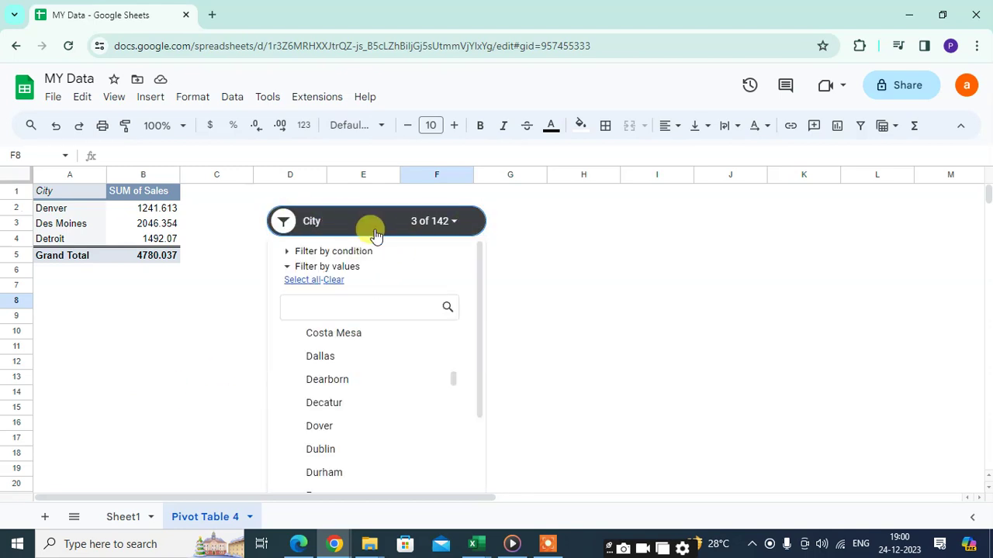
# - Change the slicer's filter column from City to State
pyautogui.click(311, 221)
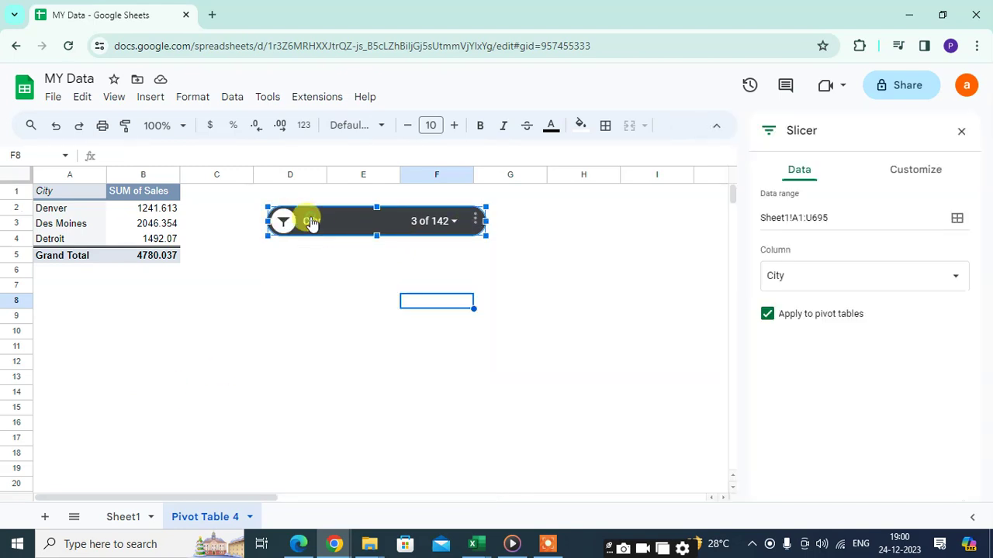
pyautogui.click(923, 286)
pyautogui.scroll(-1, 852, 363)
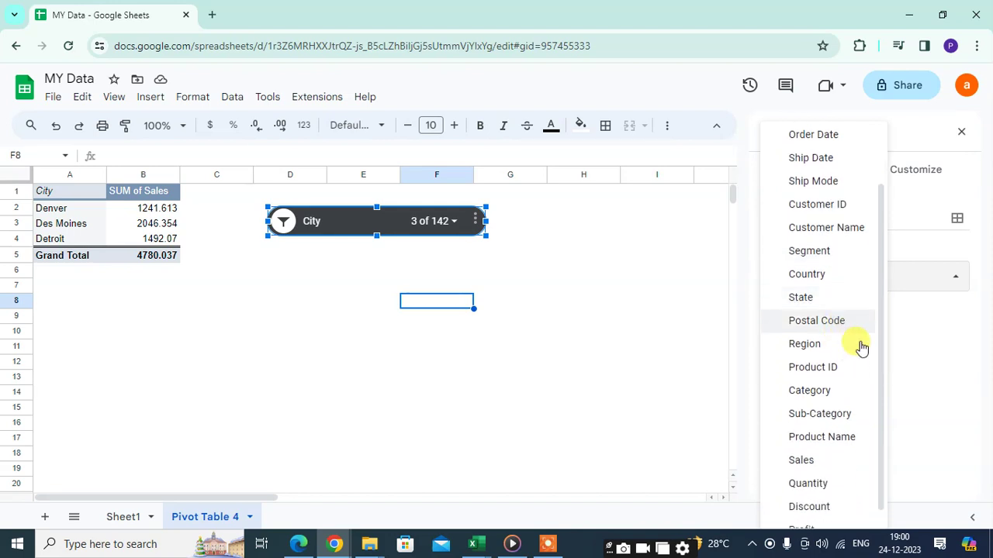
pyautogui.scroll(-1, 860, 343)
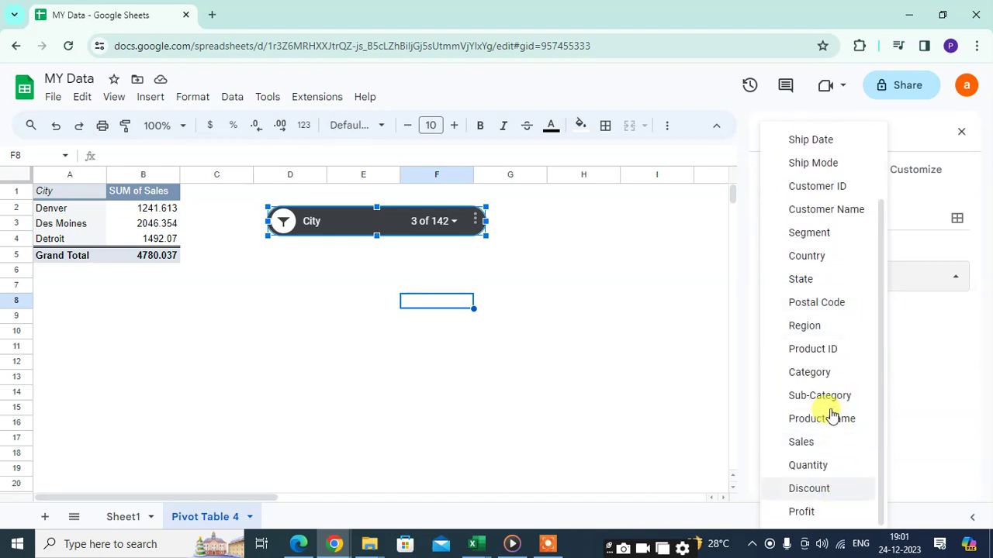
pyautogui.scroll(3, 834, 364)
pyautogui.scroll(-2, 837, 400)
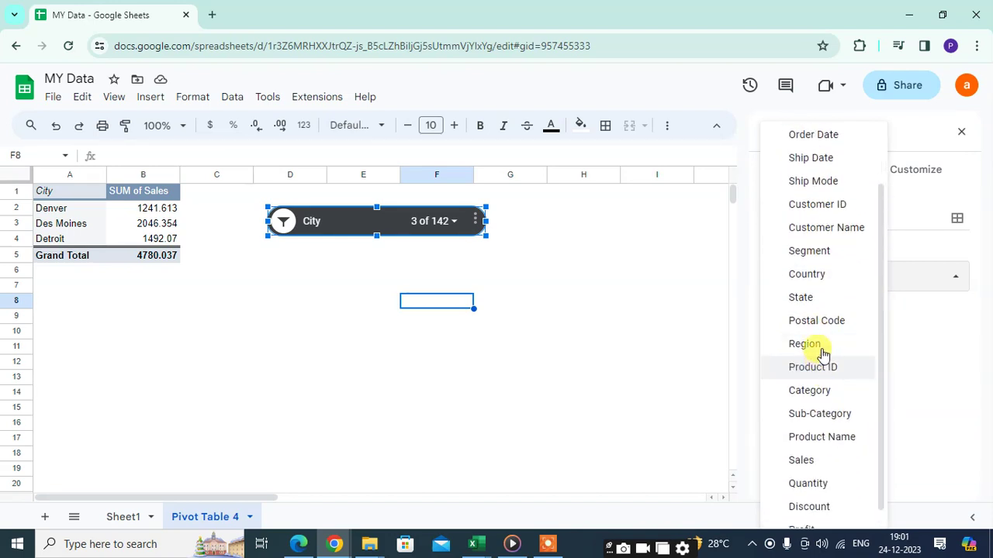
pyautogui.click(815, 297)
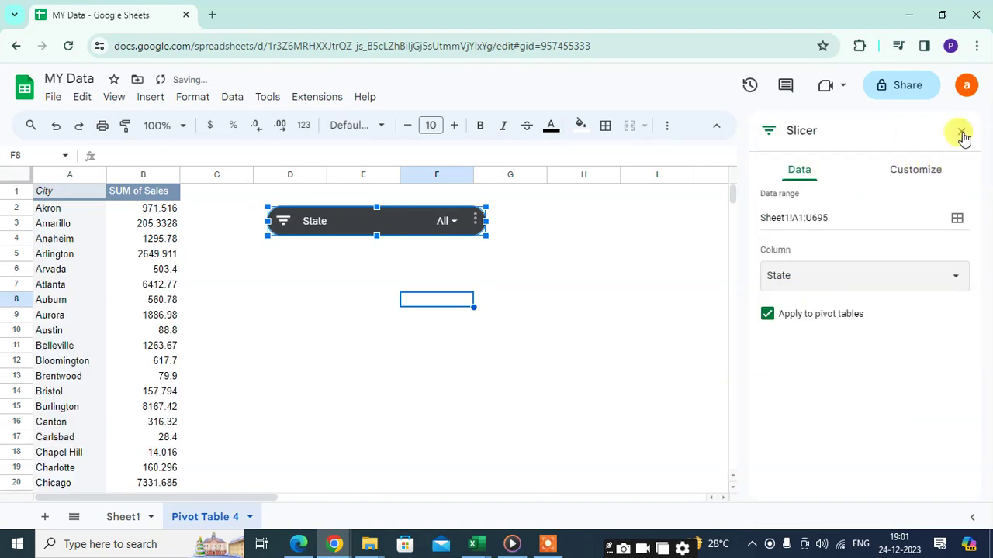
pyautogui.click(961, 131)
# - Filter the State slicer to South Carolina only, leaving Columbia at 301.96
pyautogui.click(284, 224)
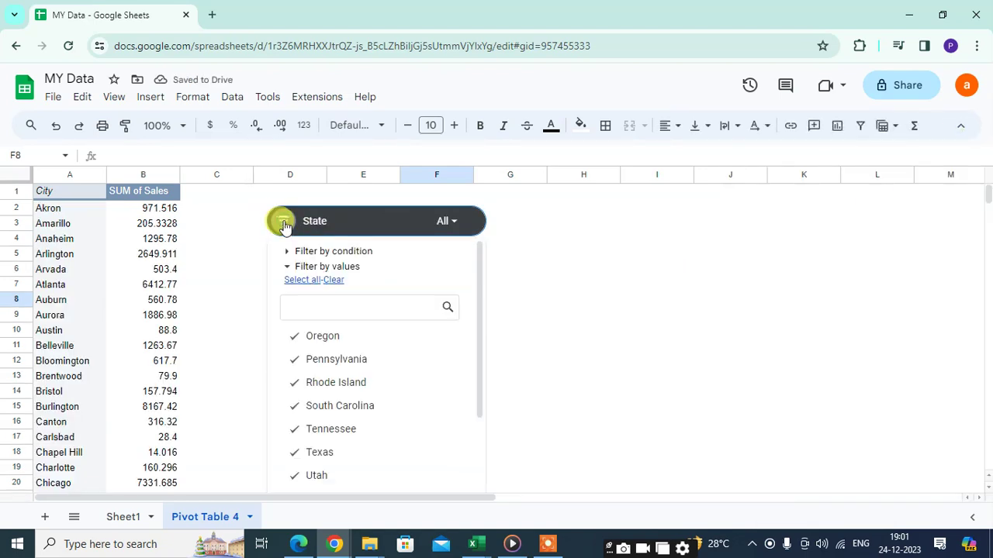
pyautogui.click(334, 280)
pyautogui.scroll(-3, 371, 426)
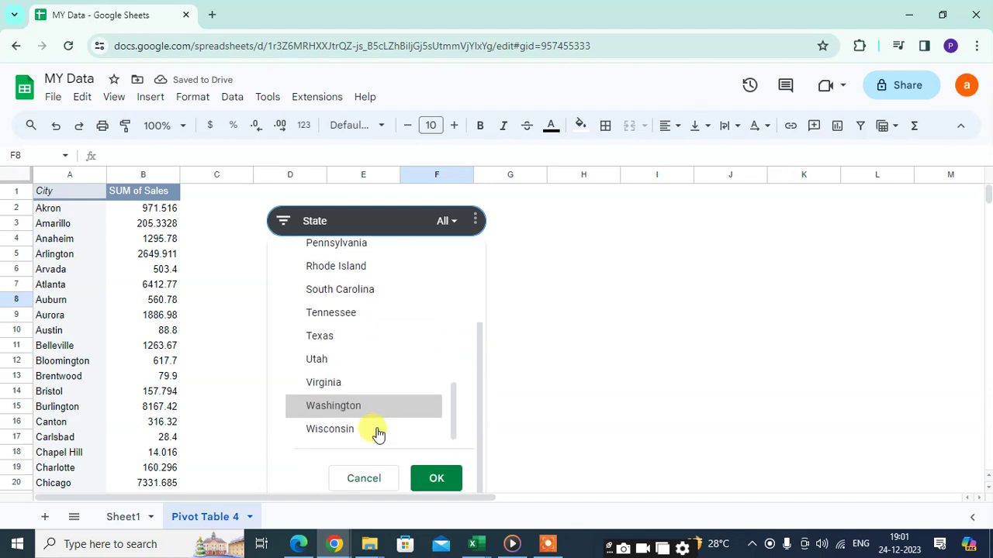
pyautogui.scroll(3, 343, 413)
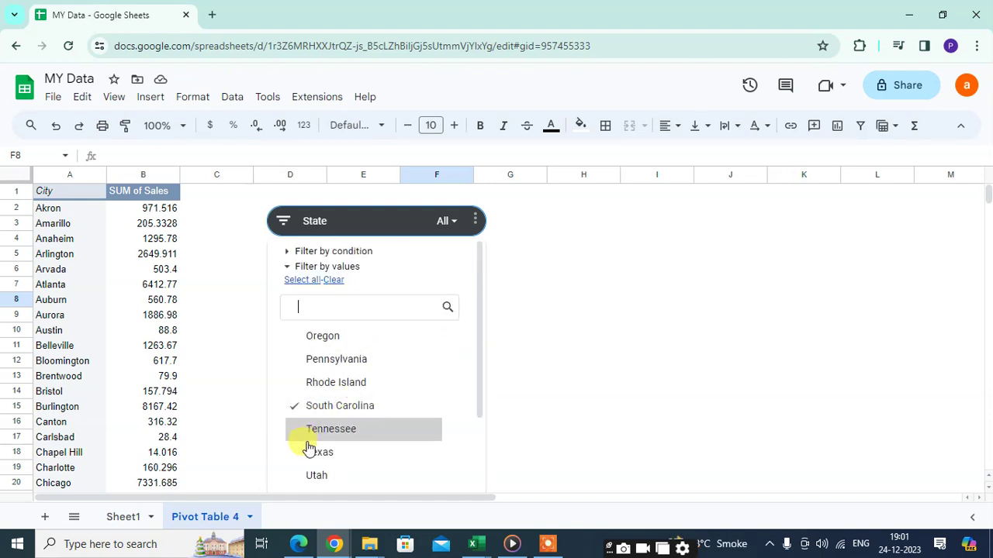
pyautogui.click(317, 406)
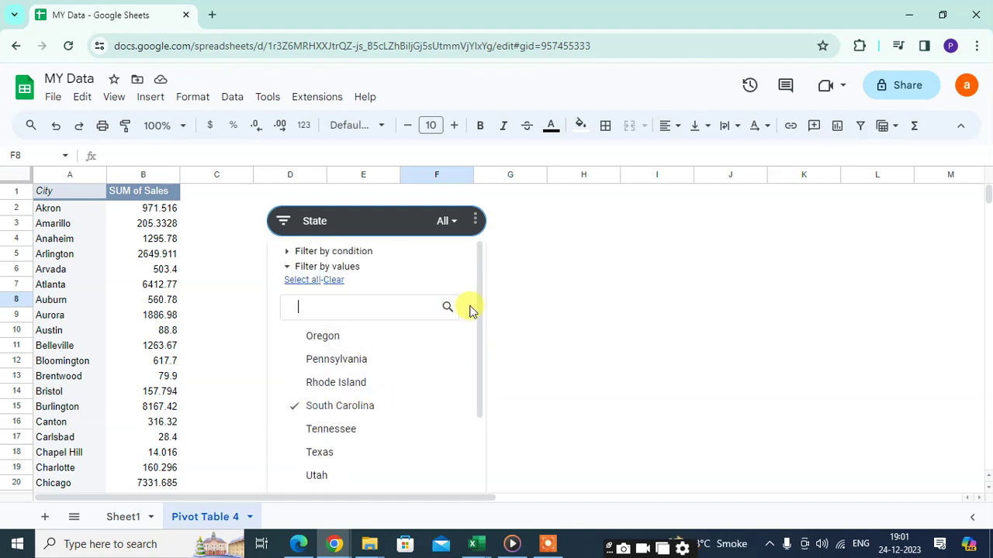
pyautogui.moveTo(478, 305); pyautogui.dragTo(482, 464)
pyautogui.click(437, 478)
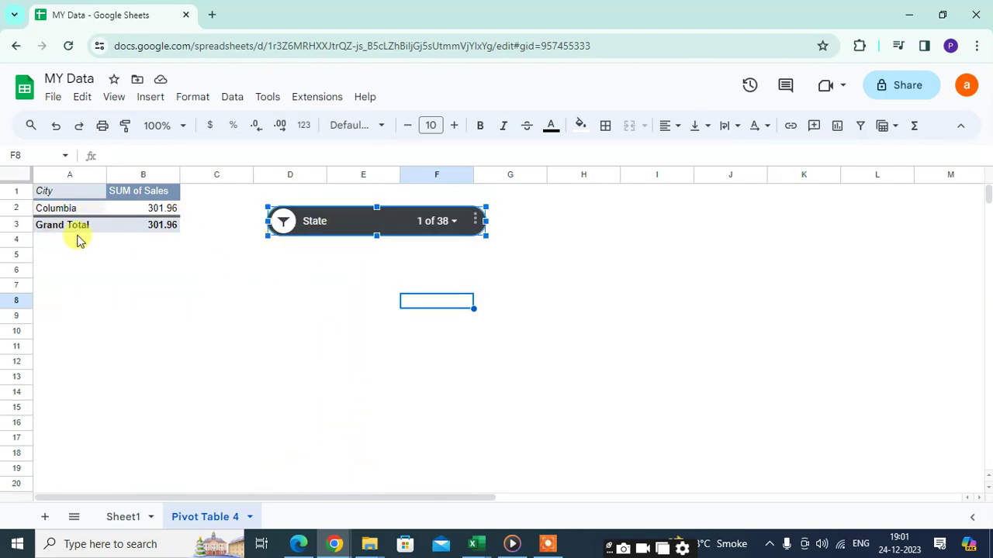
# - Switch the State slicer from South Carolina to Washington, totalling 6719.102 across four cities
pyautogui.click(282, 221)
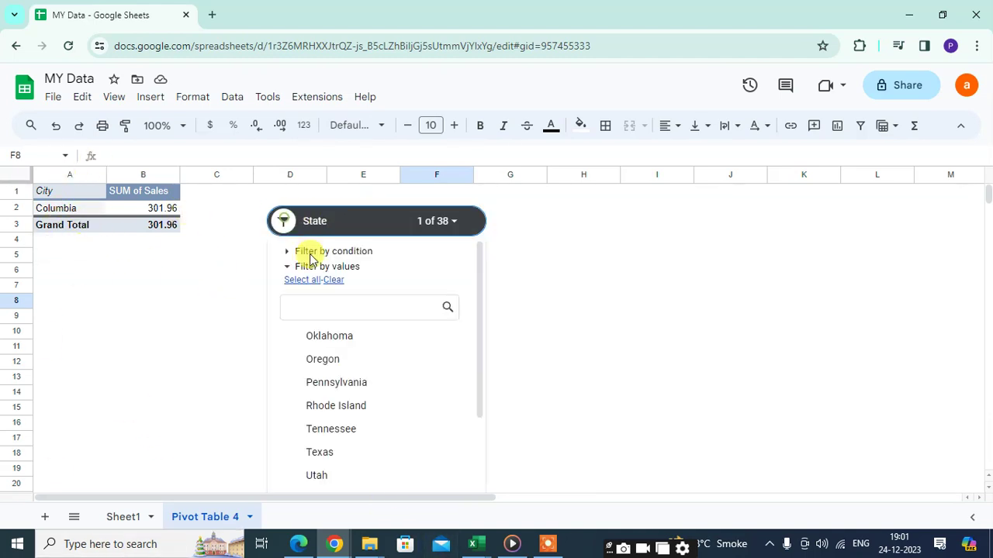
pyautogui.scroll(-3, 352, 380)
pyautogui.scroll(5, 395, 372)
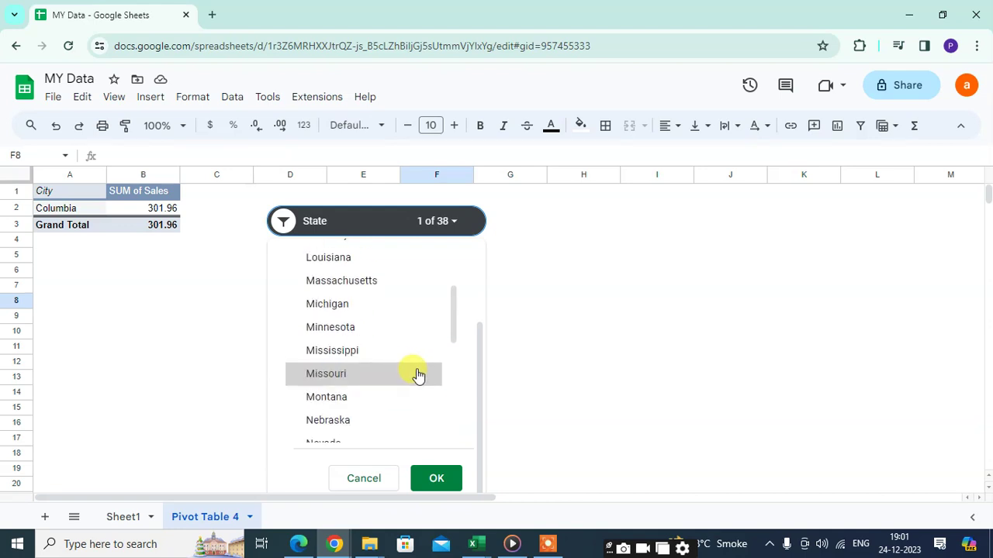
pyautogui.scroll(5, 380, 341)
pyautogui.scroll(3, 351, 314)
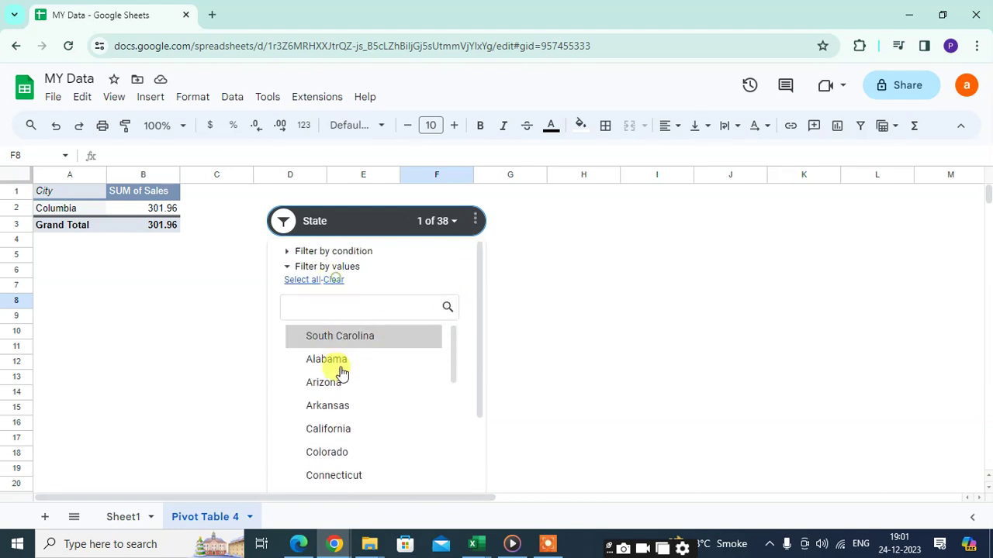
pyautogui.scroll(-3, 372, 388)
pyautogui.scroll(-5, 361, 409)
pyautogui.scroll(-2, 354, 399)
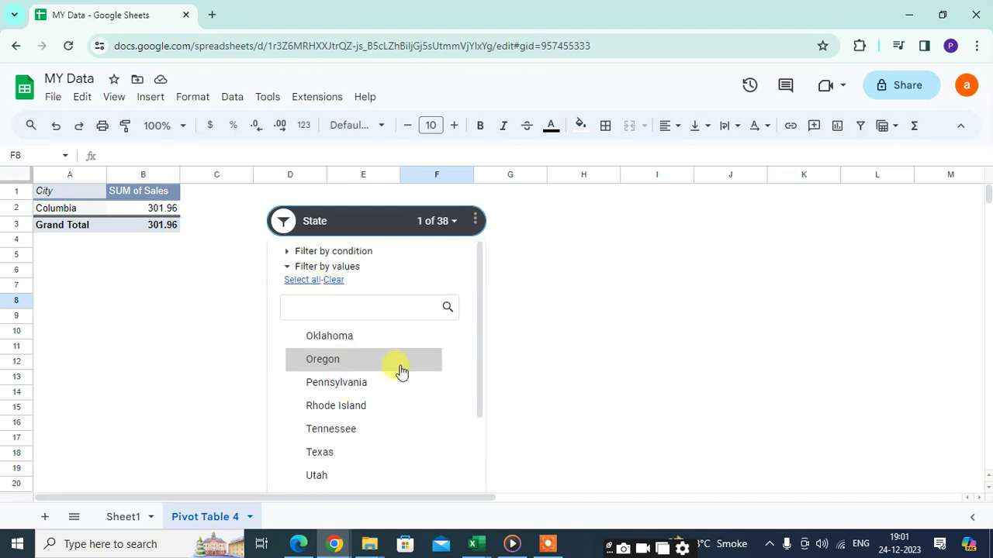
pyautogui.scroll(-2, 404, 397)
pyautogui.scroll(1, 383, 402)
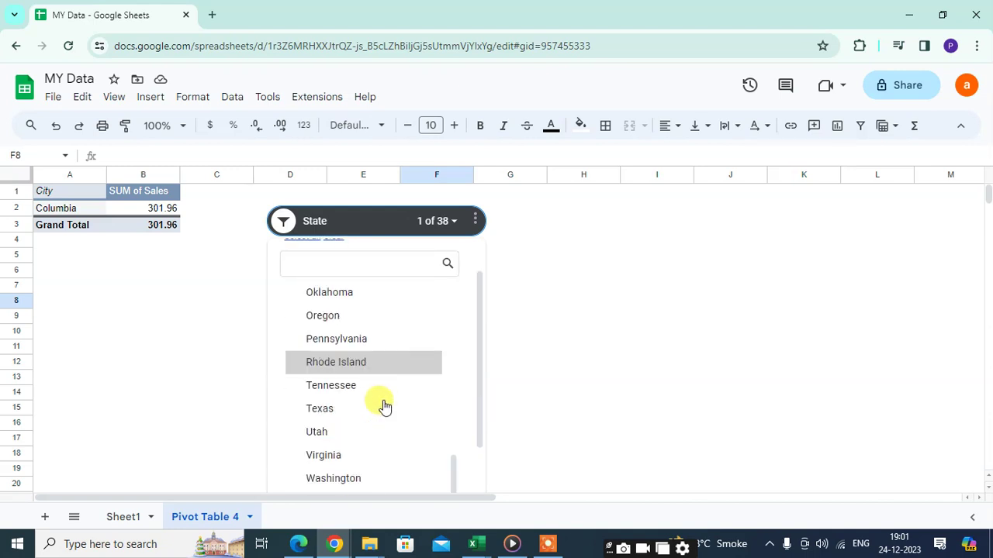
pyautogui.click(346, 478)
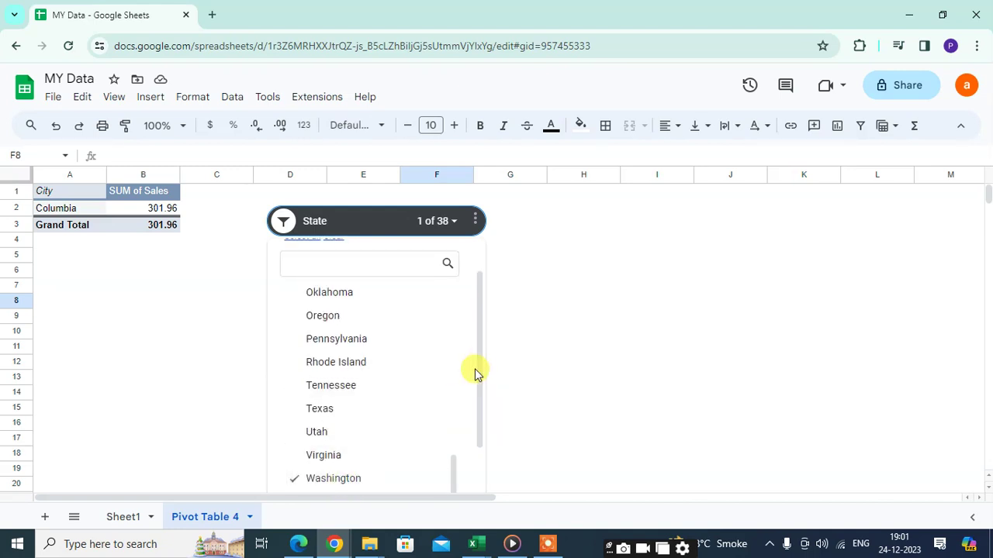
pyautogui.scroll(-2, 479, 385)
pyautogui.click(437, 477)
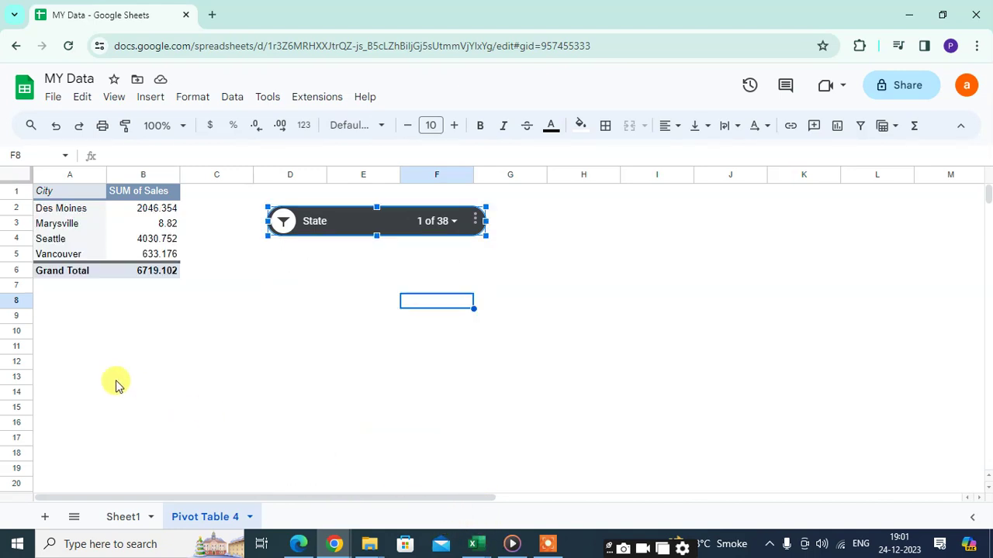